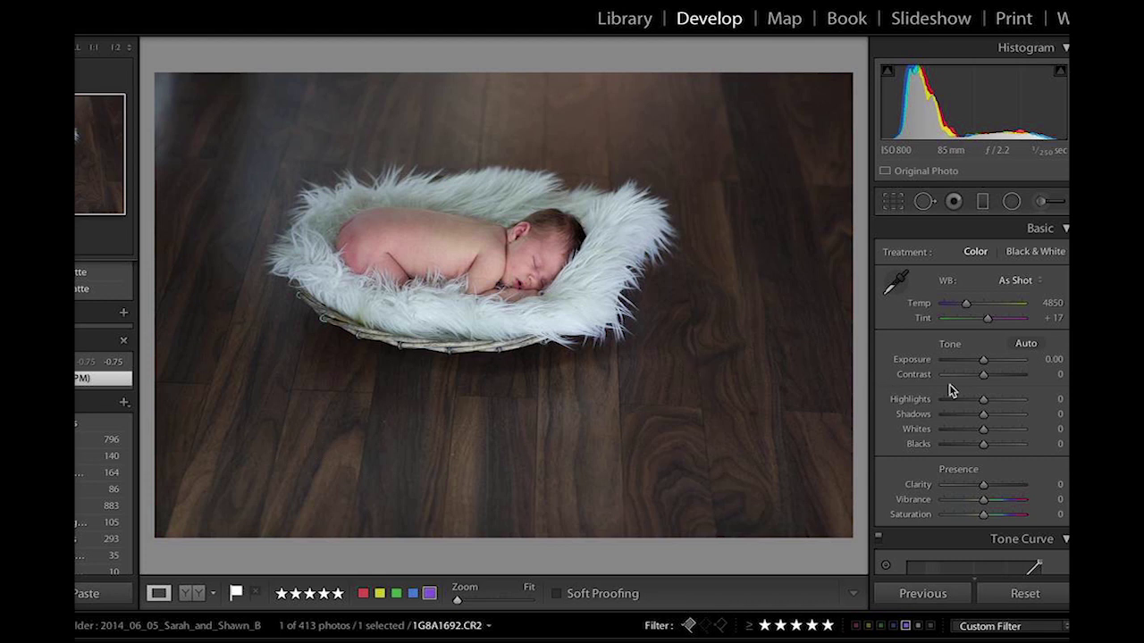
# Step: Darken the photo's edges with a post-crop vignette amount of -27
pyautogui.scroll(-15, 949, 391)
pyautogui.scroll(2, 949, 390)
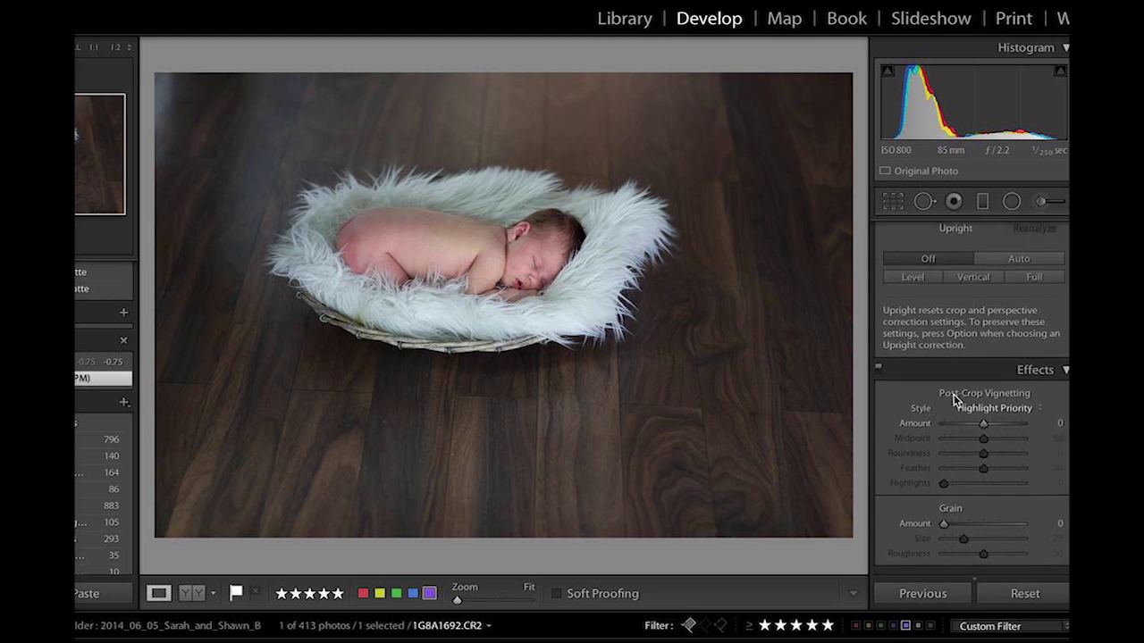
pyautogui.moveTo(987, 423); pyautogui.dragTo(973, 428)
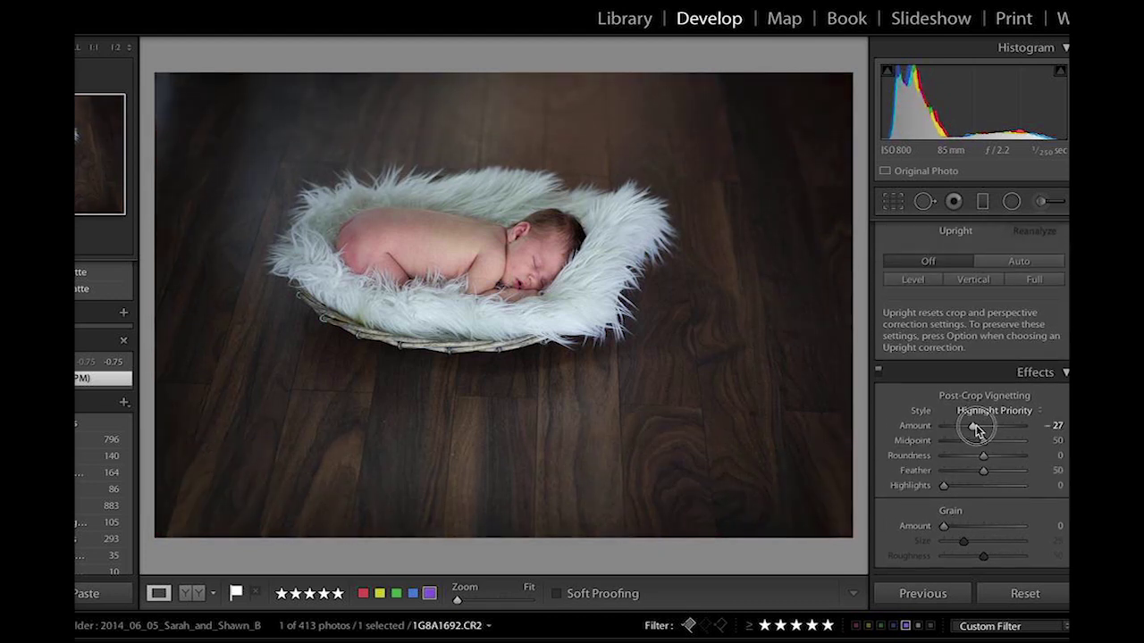
# Step: Reduce the photo's vibrance to -14 and raise the shadows to +25
pyautogui.scroll(10, 976, 427)
pyautogui.moveTo(983, 499); pyautogui.dragTo(978, 499)
pyautogui.scroll(-1, 977, 450)
pyautogui.moveTo(988, 395); pyautogui.dragTo(995, 399)
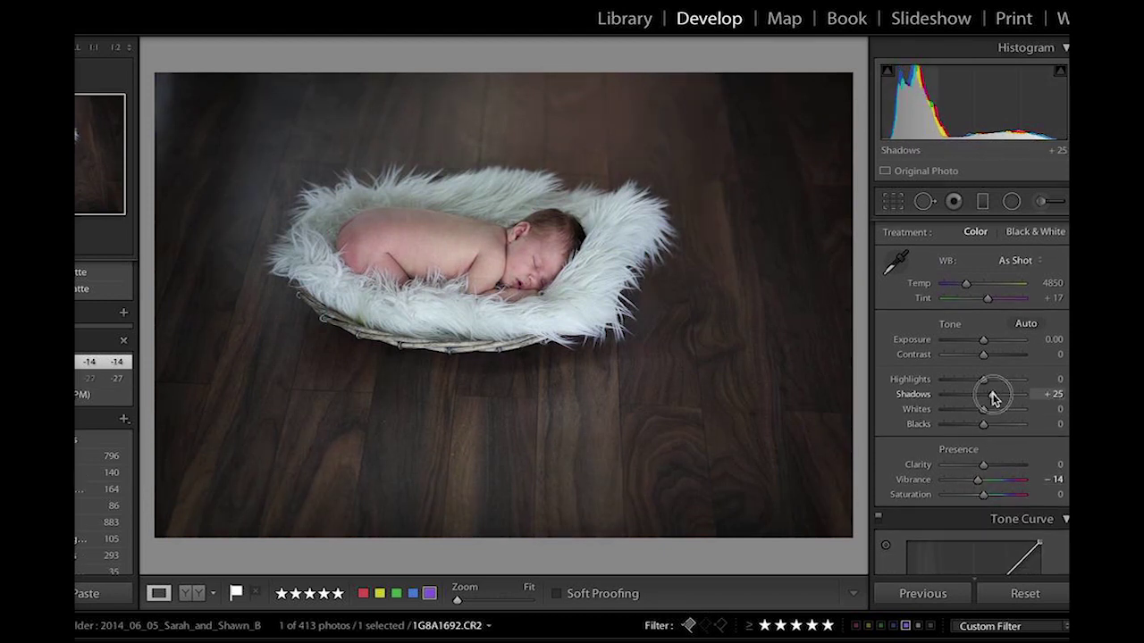
# Step: Anchor the RGB tone curve with a point in the shadows and raise its black point to 2.4 % output
pyautogui.scroll(-5, 940, 418)
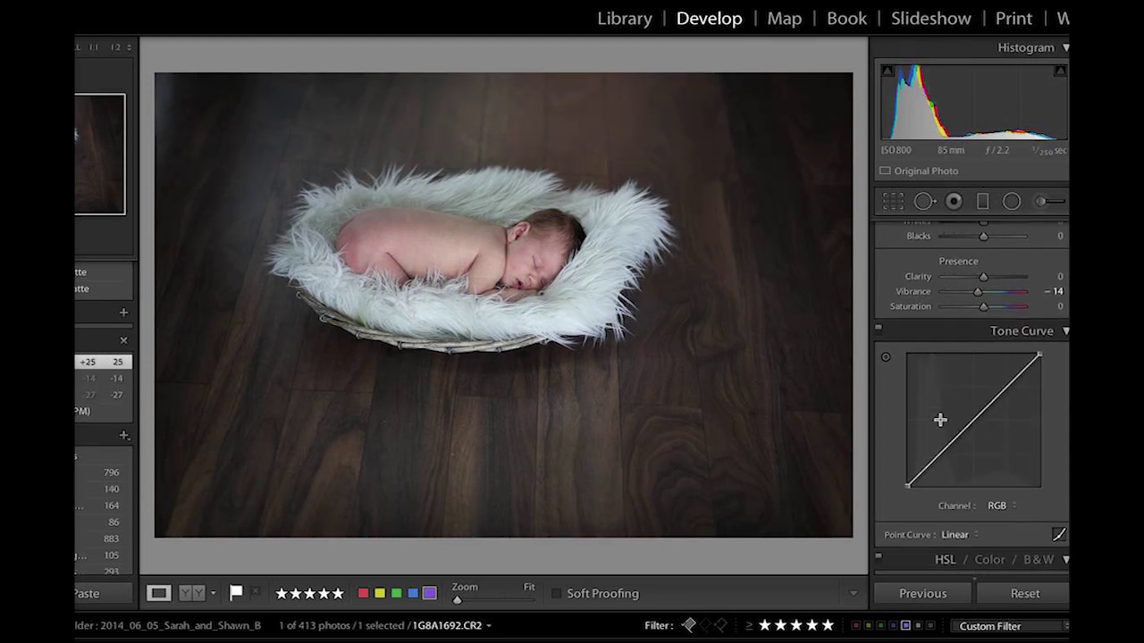
pyautogui.click(926, 447)
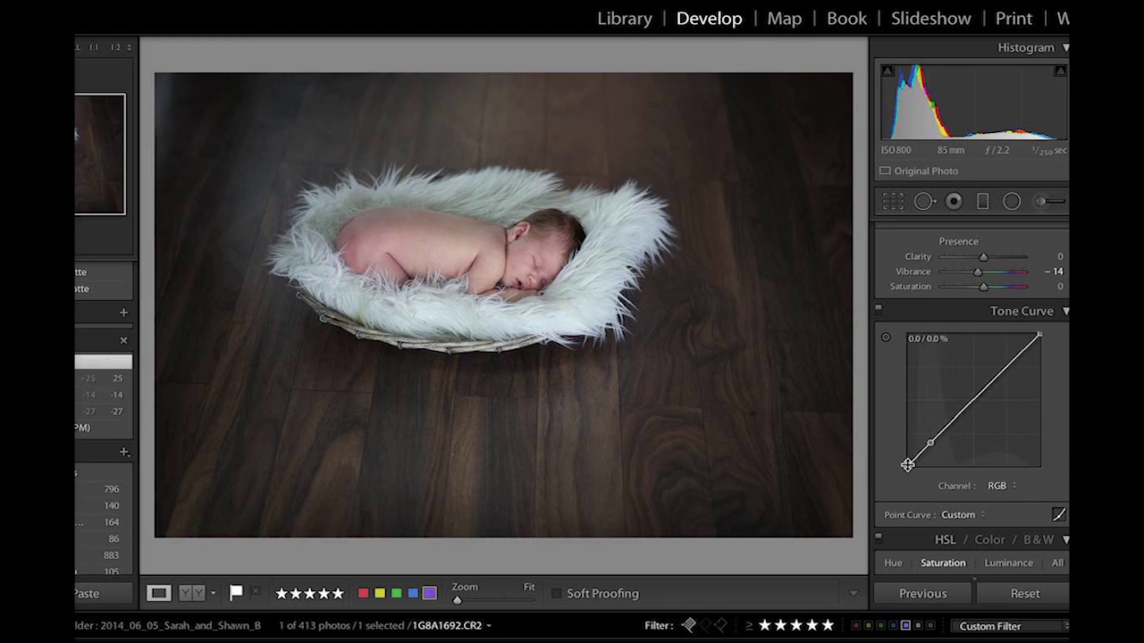
pyautogui.moveTo(907, 465); pyautogui.dragTo(908, 462)
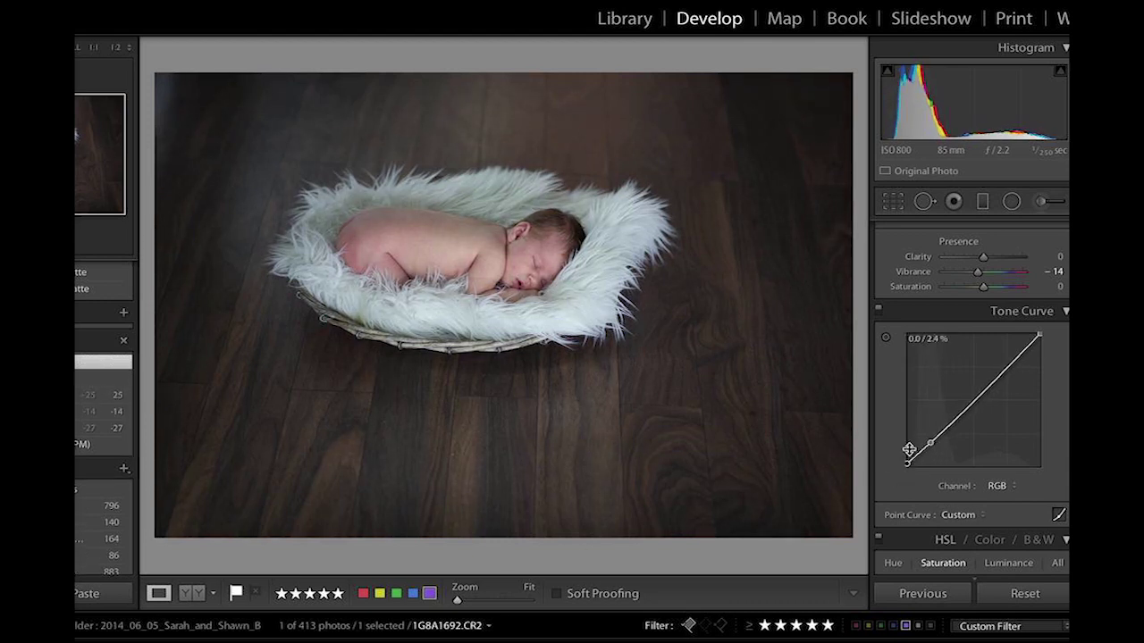
# Step: Set the red saturation to -16 and orange saturation to -17, and raise the luminance of the skin's red and orange tones
pyautogui.scroll(-3, 949, 404)
pyautogui.scroll(-2, 948, 399)
pyautogui.moveTo(985, 384)
pyautogui.mouseDown()
pyautogui.moveTo(975, 400)
pyautogui.moveTo(980, 386)
pyautogui.mouseUp()
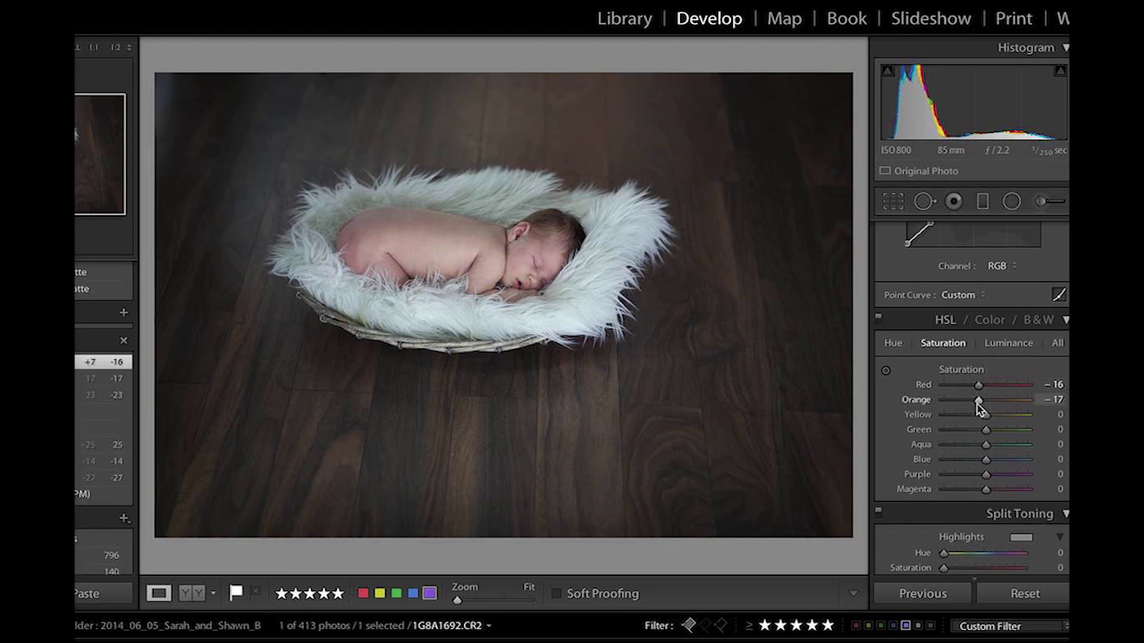
pyautogui.click(1007, 342)
pyautogui.moveTo(985, 400)
pyautogui.mouseDown()
pyautogui.moveTo(996, 401)
pyautogui.moveTo(995, 387)
pyautogui.mouseUp()
# Step: Paint a size 7 adjustment brush with saturation -10 over the baby's reddish skin and set the mask's saturation to -16
pyautogui.click(1040, 201)
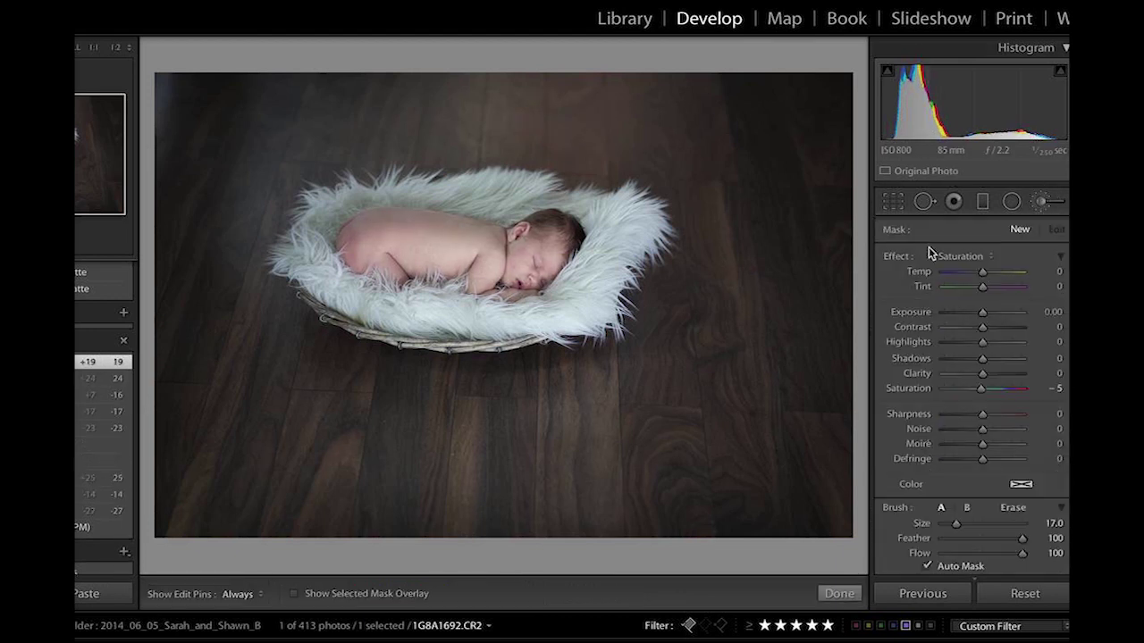
pyautogui.moveTo(970, 394); pyautogui.dragTo(978, 388)
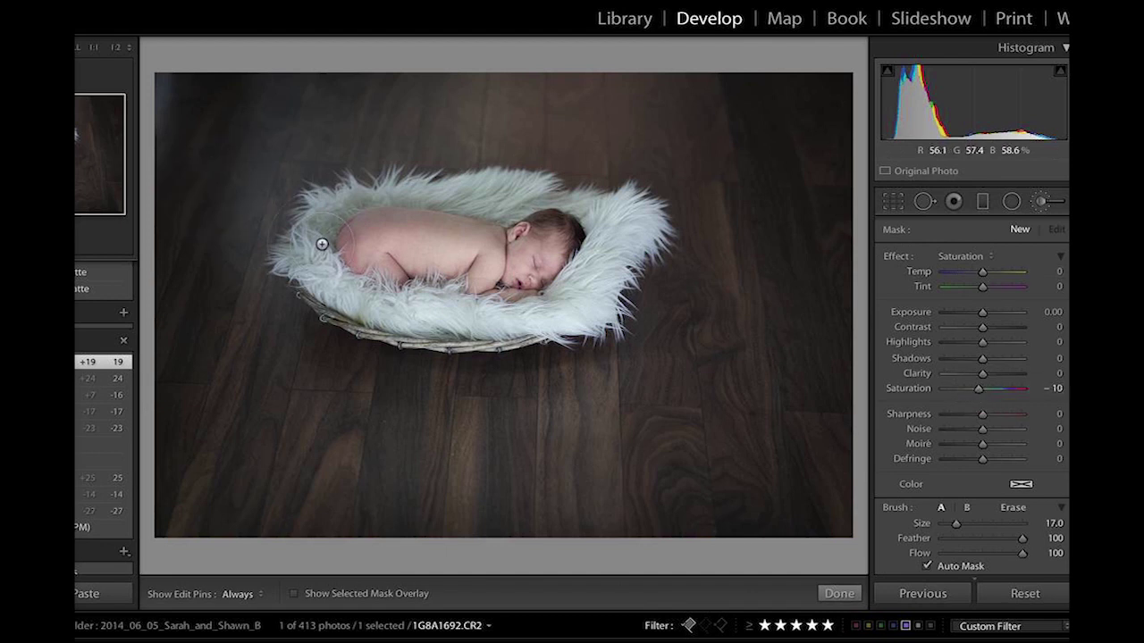
pyautogui.scroll(-5, 348, 255)
pyautogui.scroll(-1, 350, 255)
pyautogui.press('h')
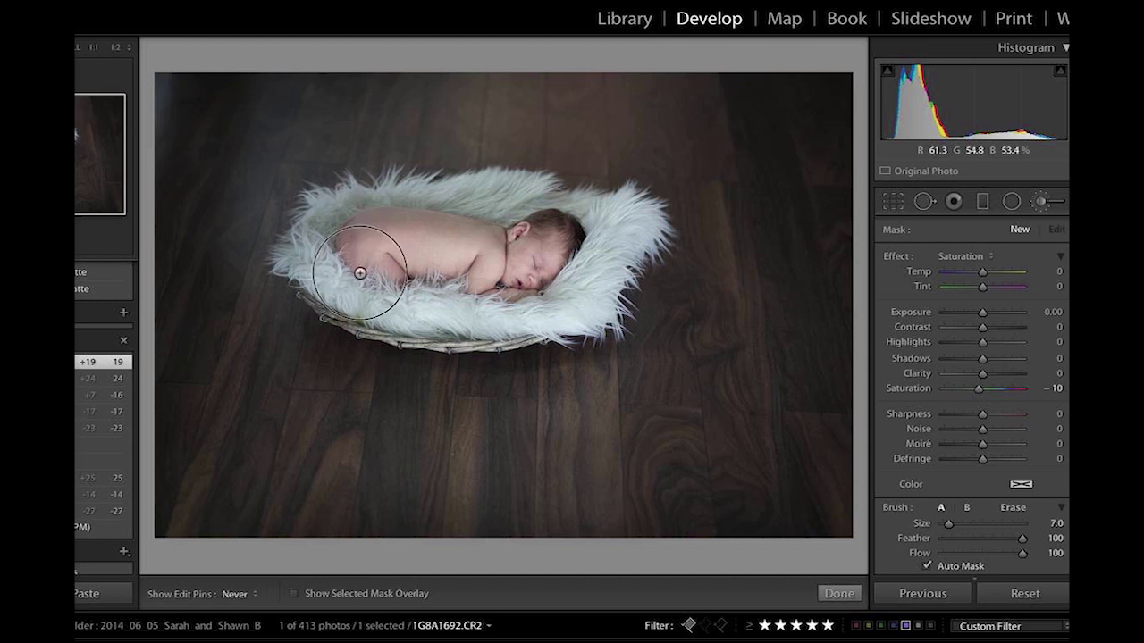
pyautogui.click(360, 272)
pyautogui.press('h')
pyautogui.press('h')
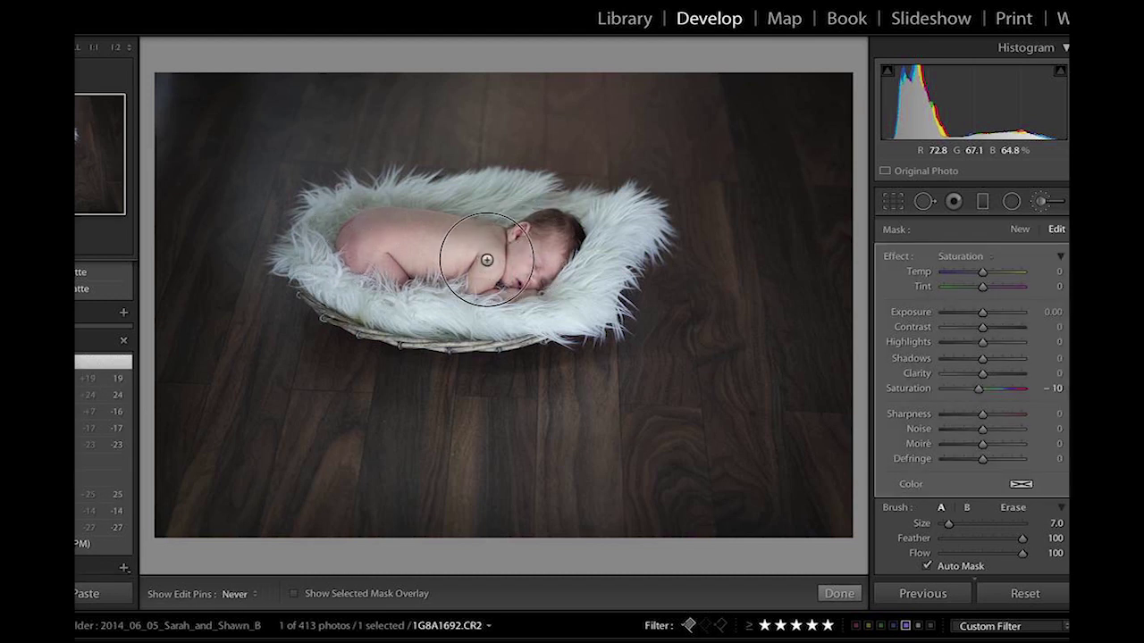
pyautogui.press('h')
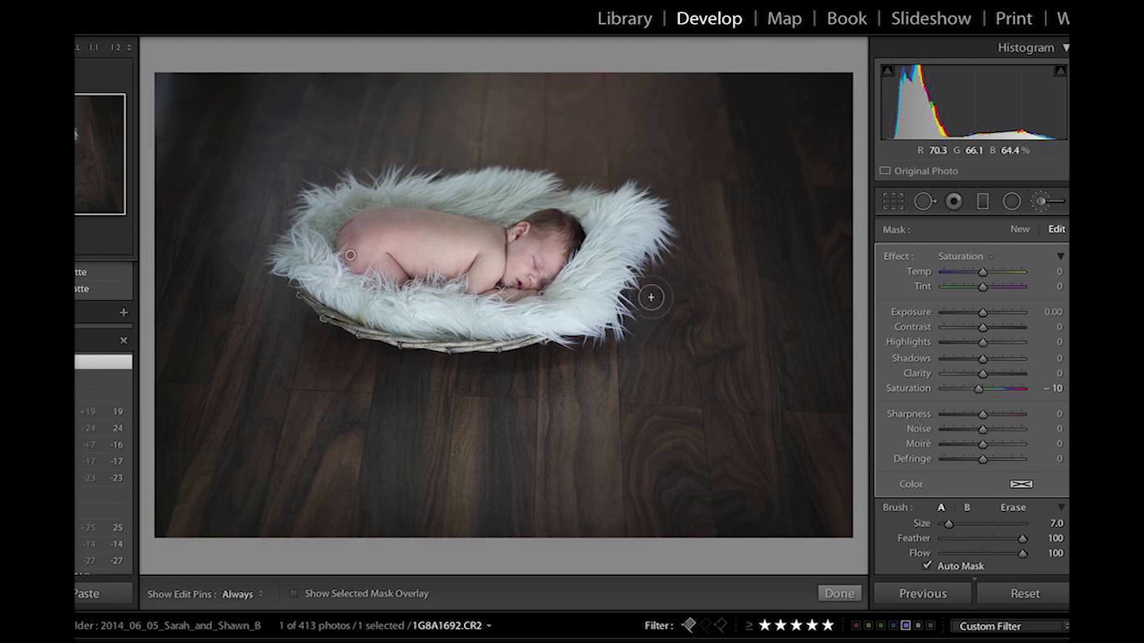
pyautogui.moveTo(938, 391); pyautogui.dragTo(977, 390)
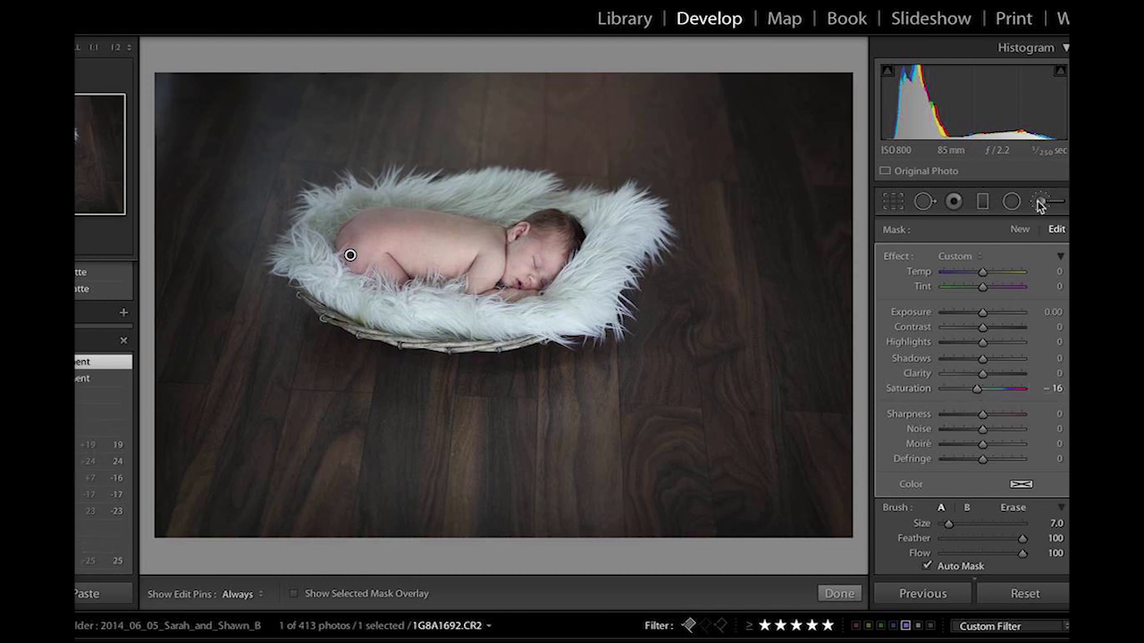
# Step: Paint a new Soften Skin (Lighter) brush adjustment over the baby's body and face, and finish the brush edit
pyautogui.click(1040, 206)
pyautogui.click(1041, 204)
pyautogui.click(965, 258)
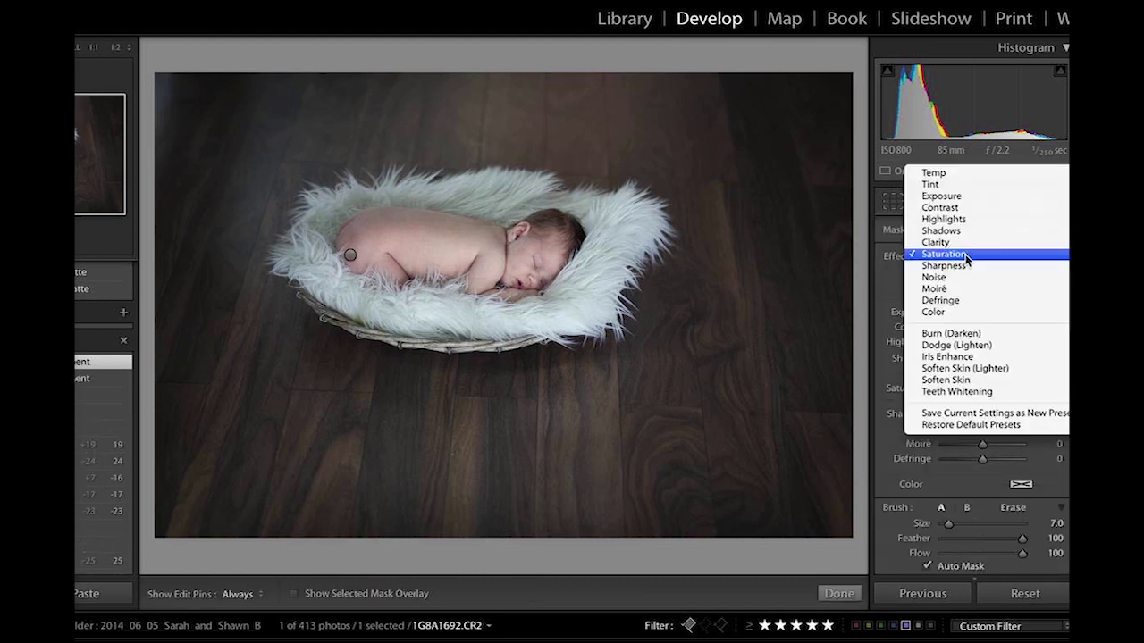
pyautogui.click(966, 368)
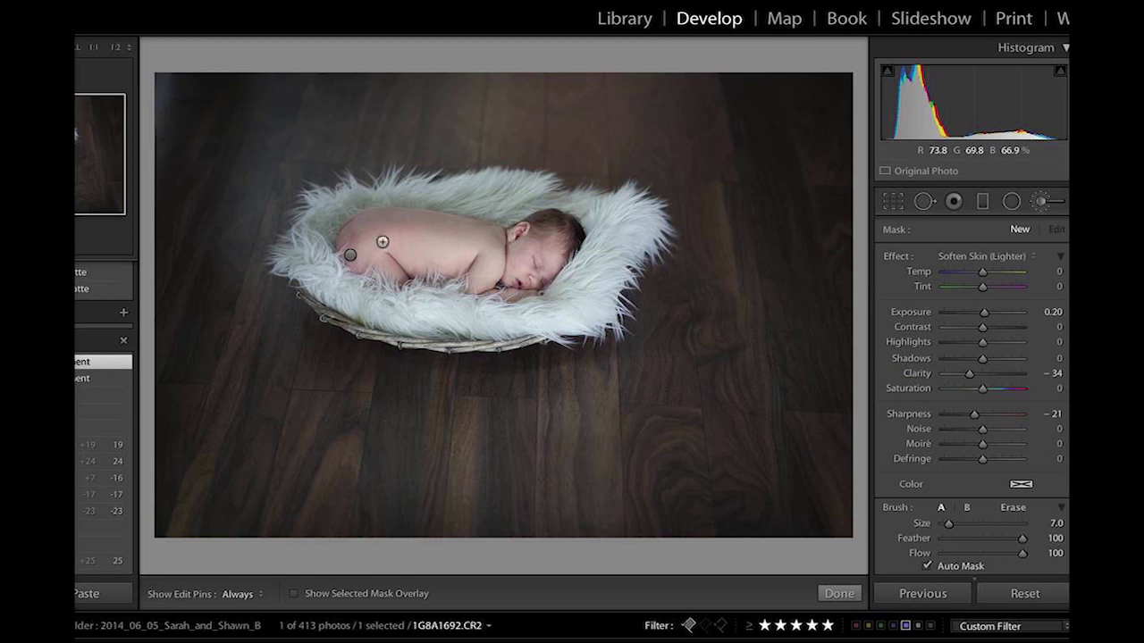
pyautogui.press('h')
pyautogui.moveTo(372, 217)
pyautogui.mouseDown()
pyautogui.moveTo(368, 246)
pyautogui.moveTo(343, 243)
pyautogui.moveTo(382, 266)
pyautogui.moveTo(400, 263)
pyautogui.moveTo(379, 246)
pyautogui.moveTo(454, 256)
pyautogui.moveTo(377, 225)
pyautogui.moveTo(485, 244)
pyautogui.moveTo(456, 231)
pyautogui.moveTo(439, 230)
pyautogui.moveTo(488, 243)
pyautogui.moveTo(482, 290)
pyautogui.moveTo(501, 259)
pyautogui.moveTo(550, 257)
pyautogui.mouseUp()
pyautogui.press('h')
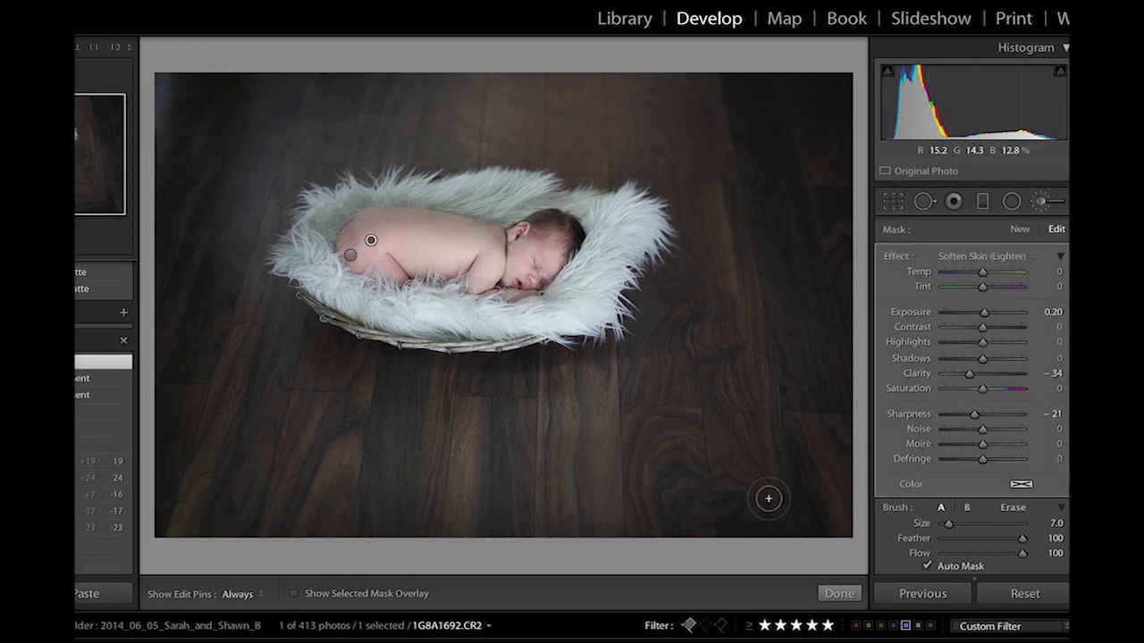
pyautogui.click(838, 593)
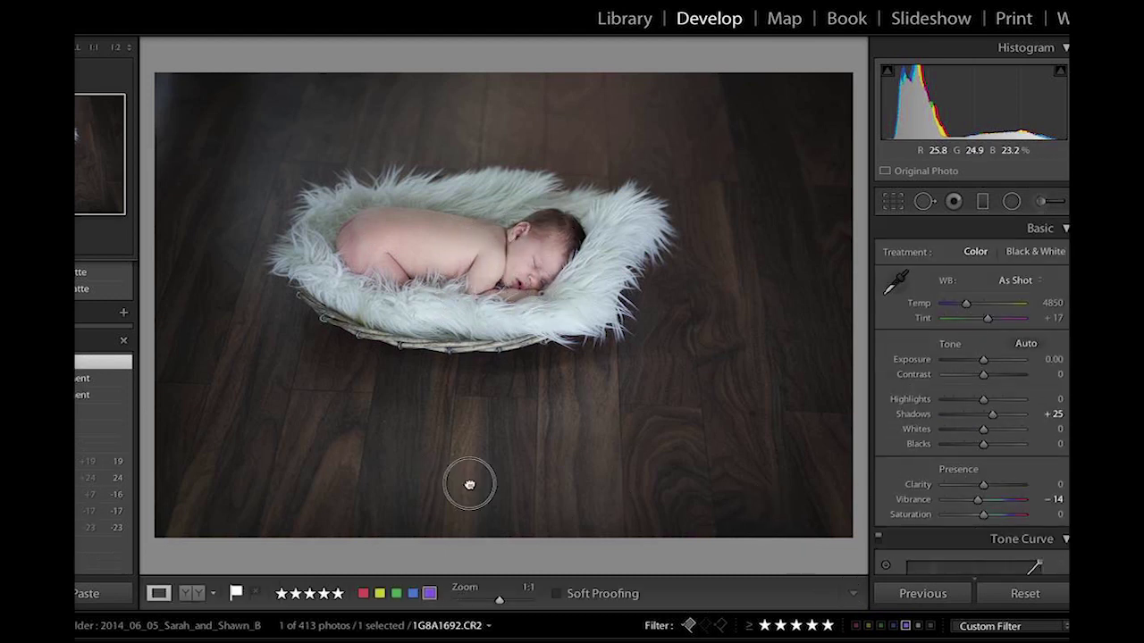
# Step: Heal five specks on the wooden floor below the basket with a size 33 spot removal brush
pyautogui.click(469, 484)
pyautogui.click(923, 201)
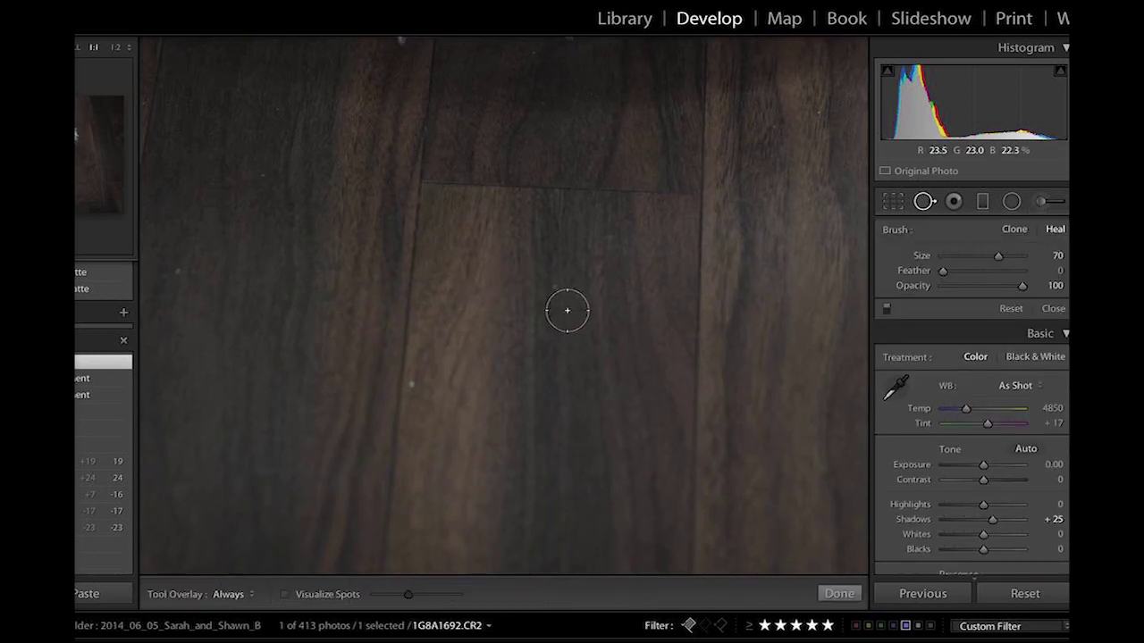
pyautogui.scroll(-8, 567, 310)
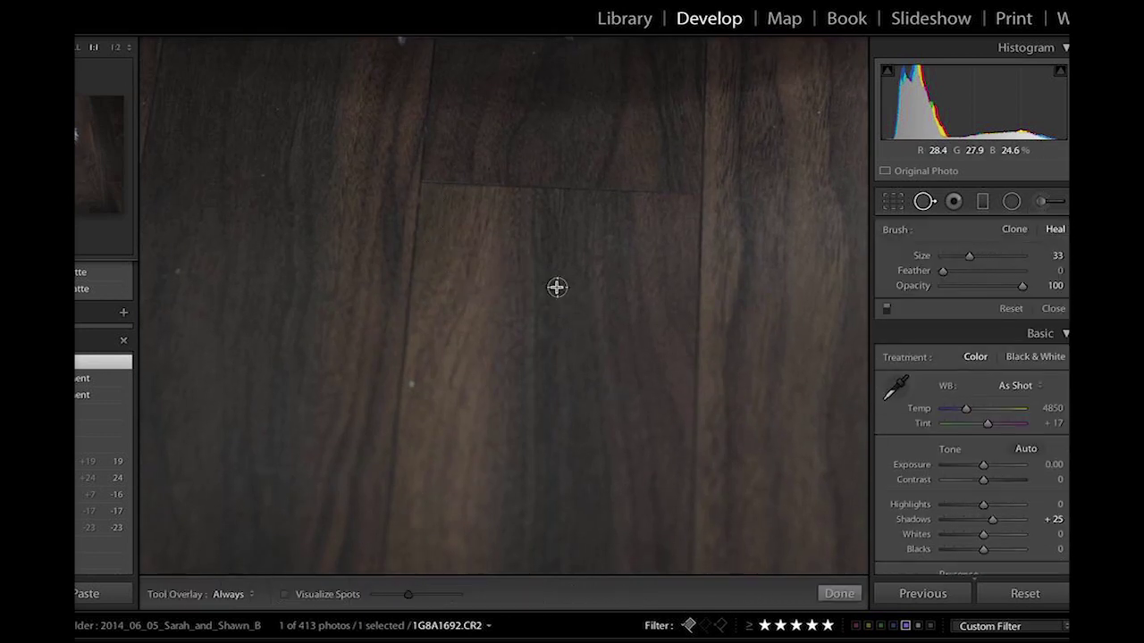
pyautogui.click(557, 287)
pyautogui.click(419, 382)
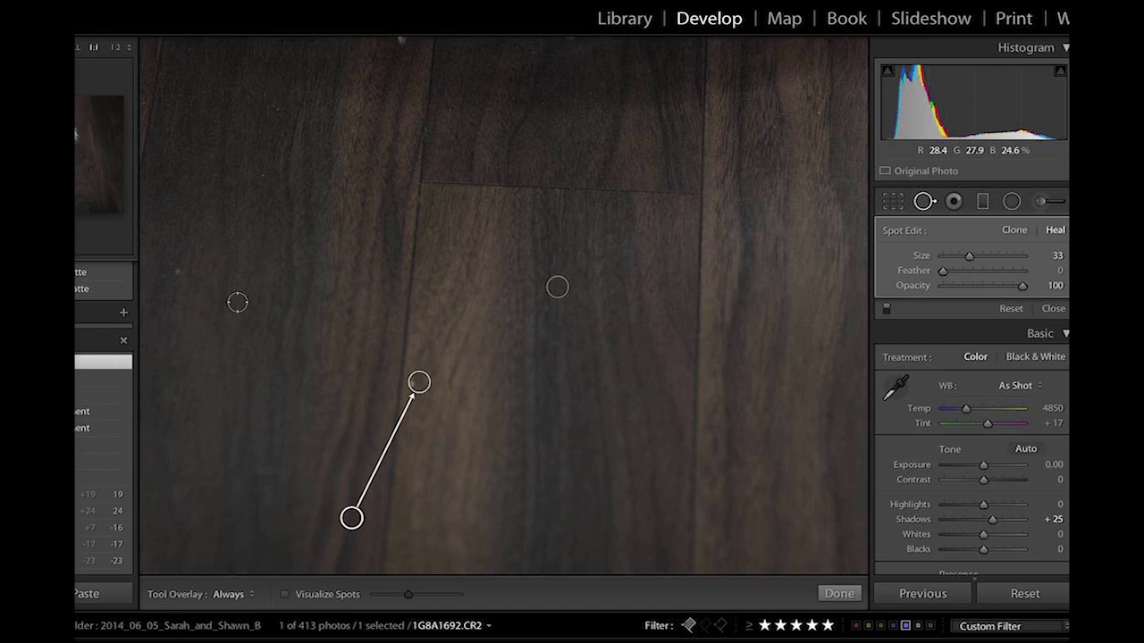
pyautogui.click(170, 267)
pyautogui.moveTo(106, 154); pyautogui.dragTo(107, 148)
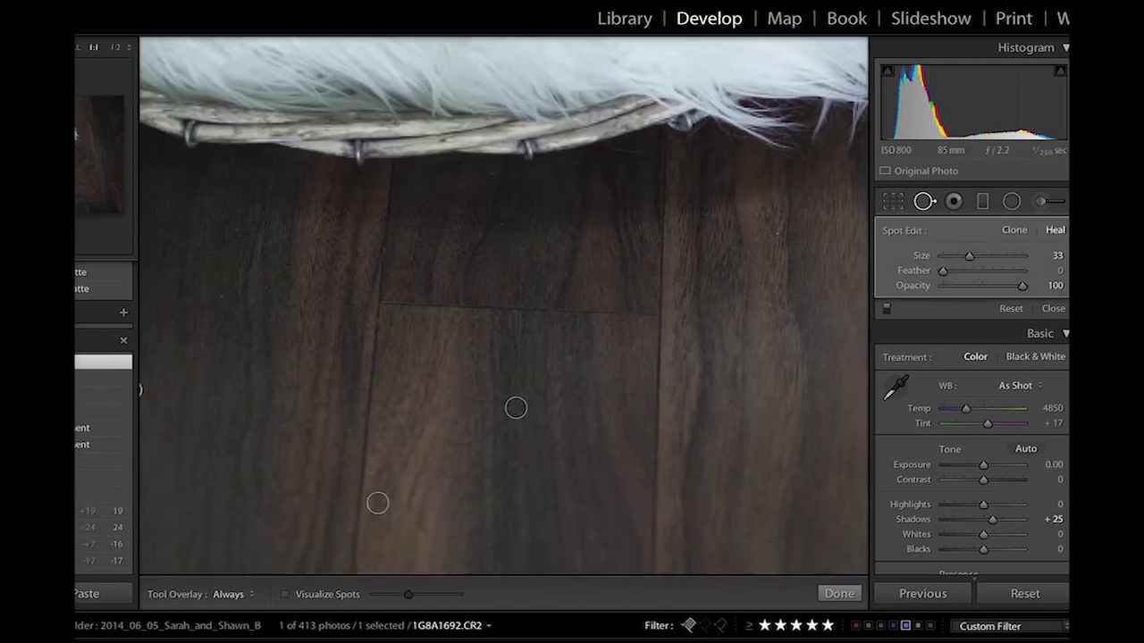
pyautogui.click(396, 253)
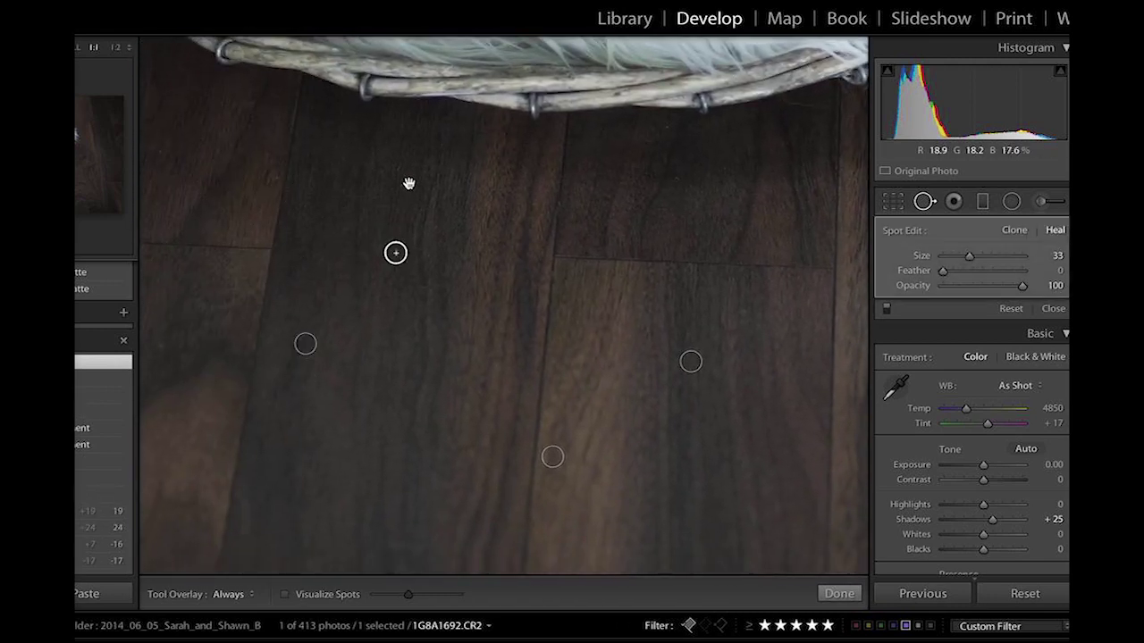
pyautogui.click(408, 183)
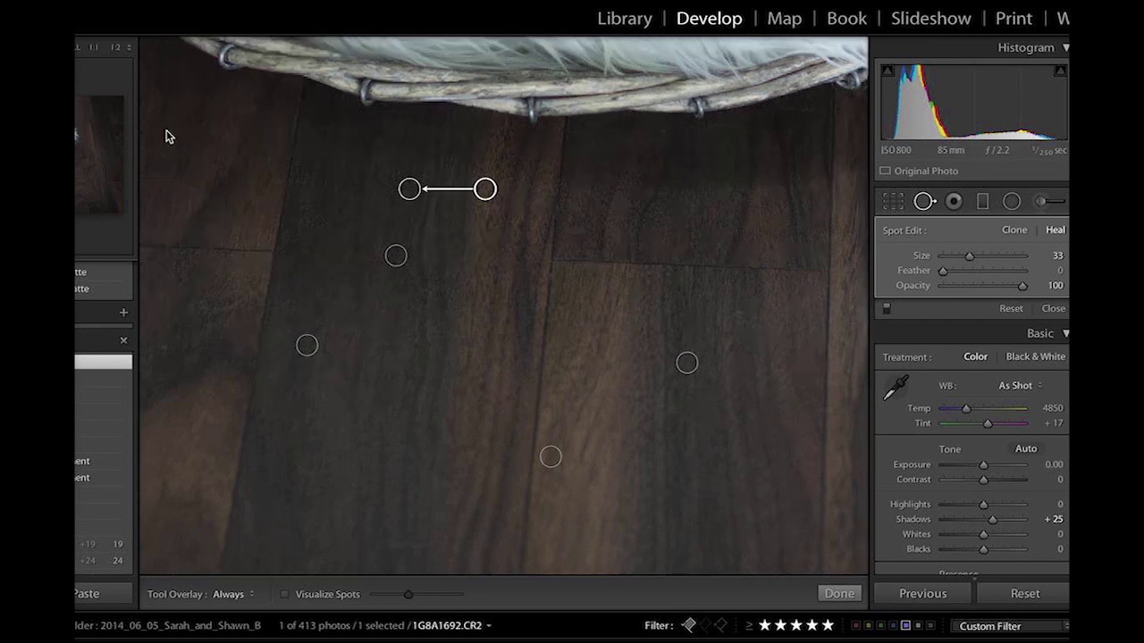
pyautogui.press('z')
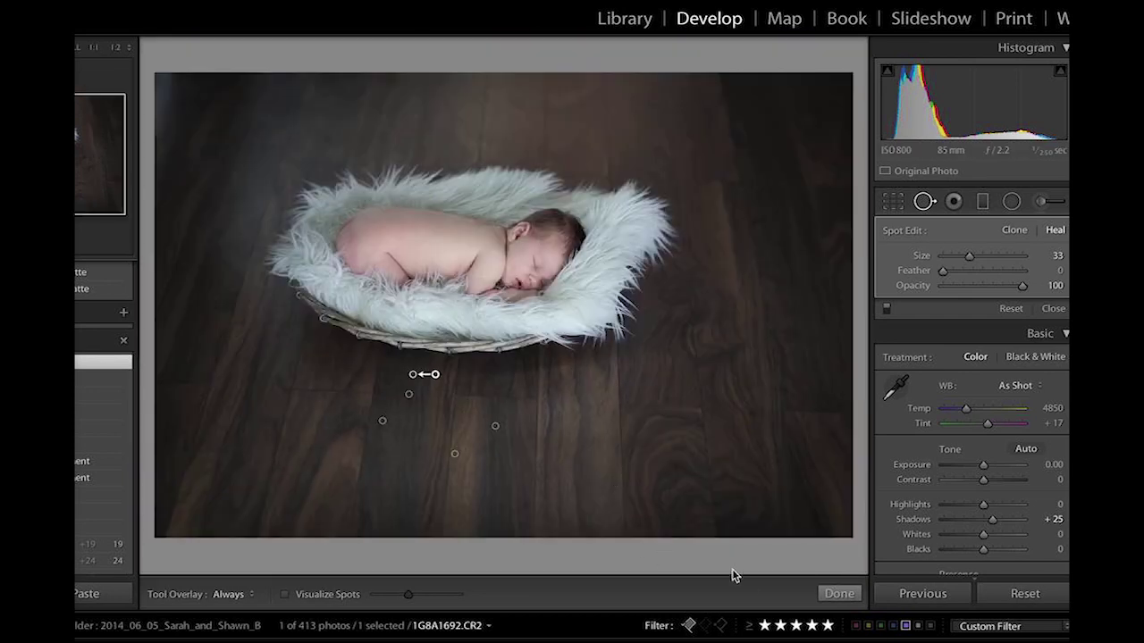
pyautogui.click(831, 595)
# Step: Darken the upper part of the photo with a graduated filter at exposure -0.58, drawn down to the baby's head
pyautogui.click(982, 202)
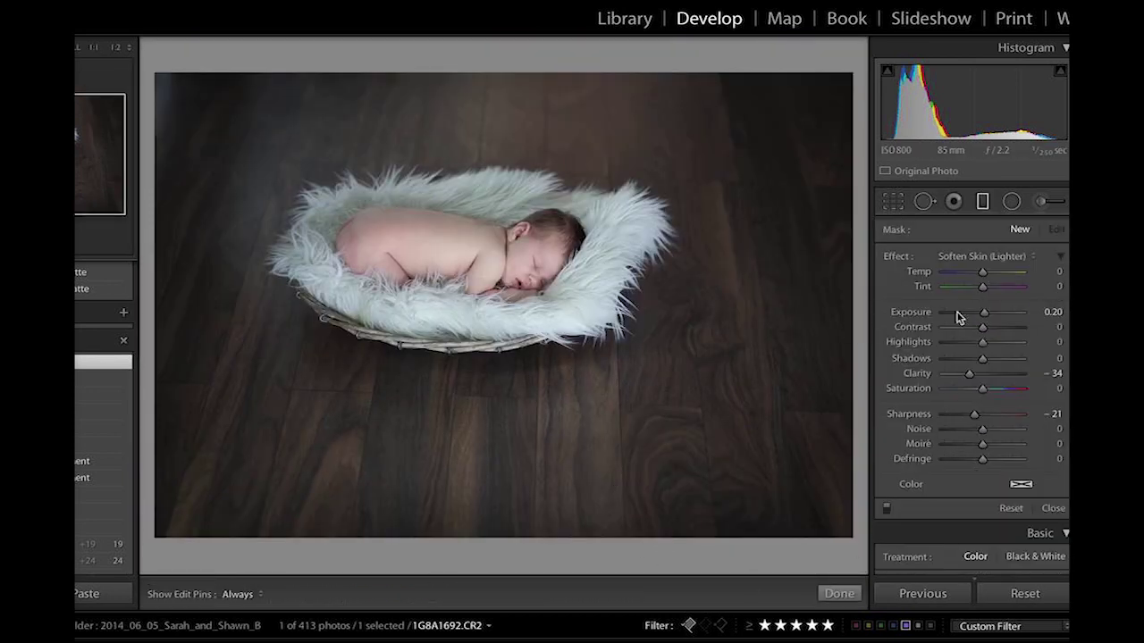
pyautogui.click(978, 256)
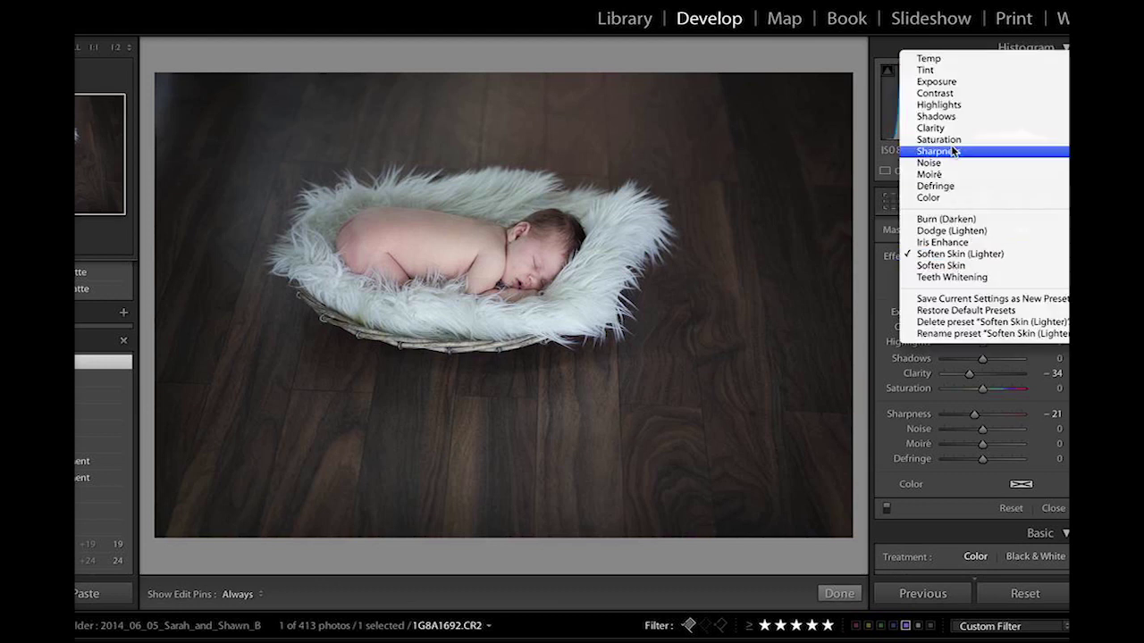
pyautogui.click(939, 82)
pyautogui.moveTo(574, 107); pyautogui.dragTo(576, 230)
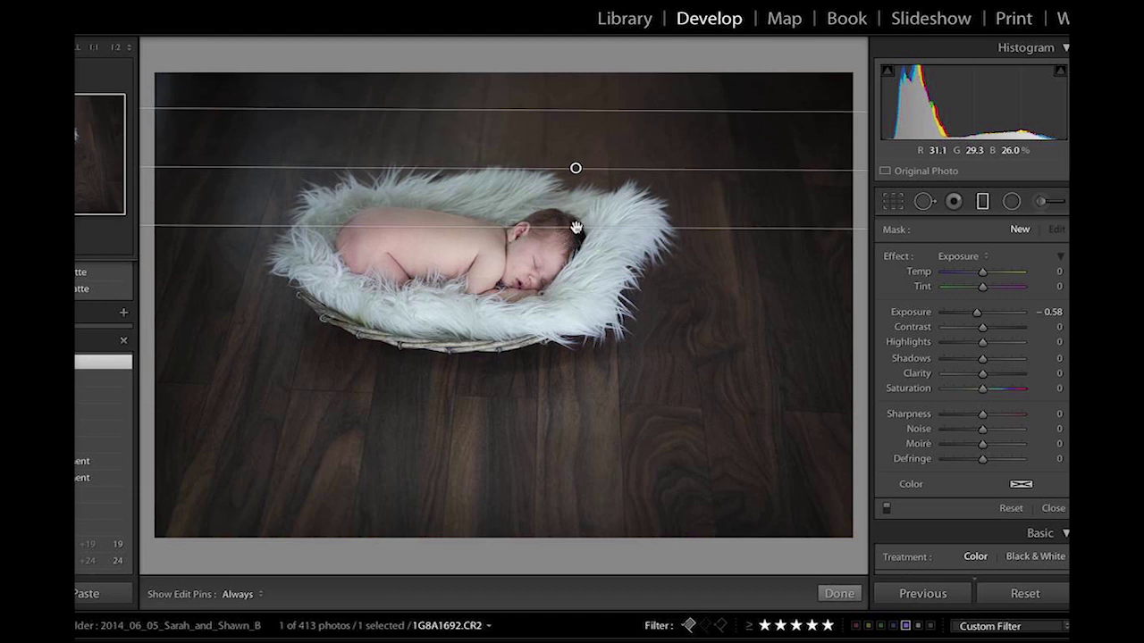
pyautogui.moveTo(977, 312); pyautogui.dragTo(978, 315)
pyautogui.click(1053, 509)
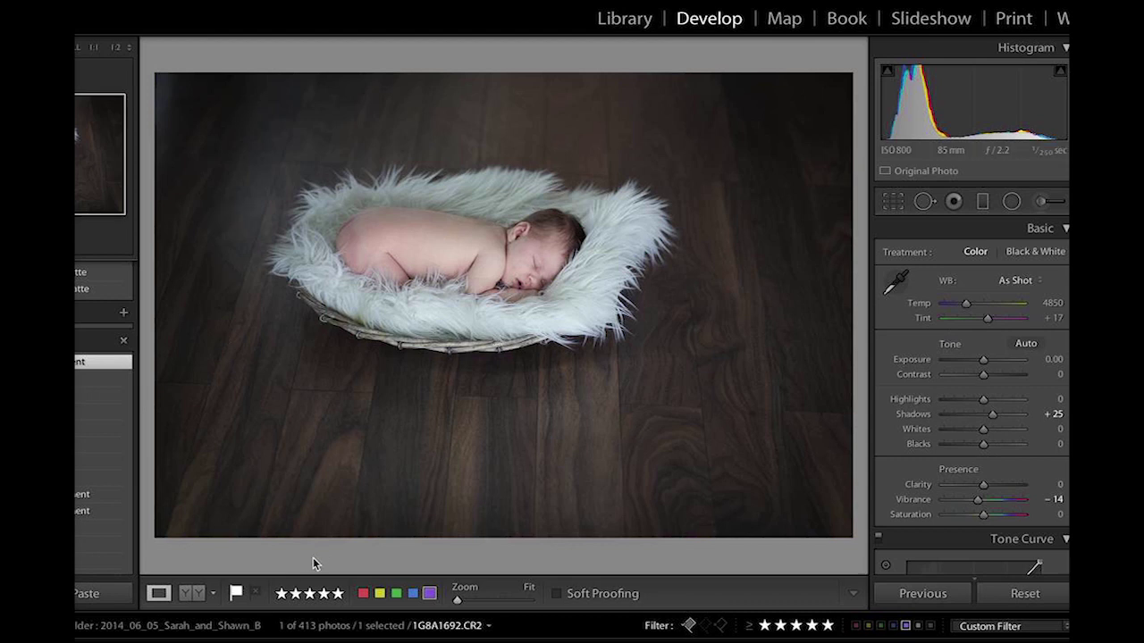
# Step: Compare the edited photo with its original state several times, ending on the edited version
pyautogui.press('\\')
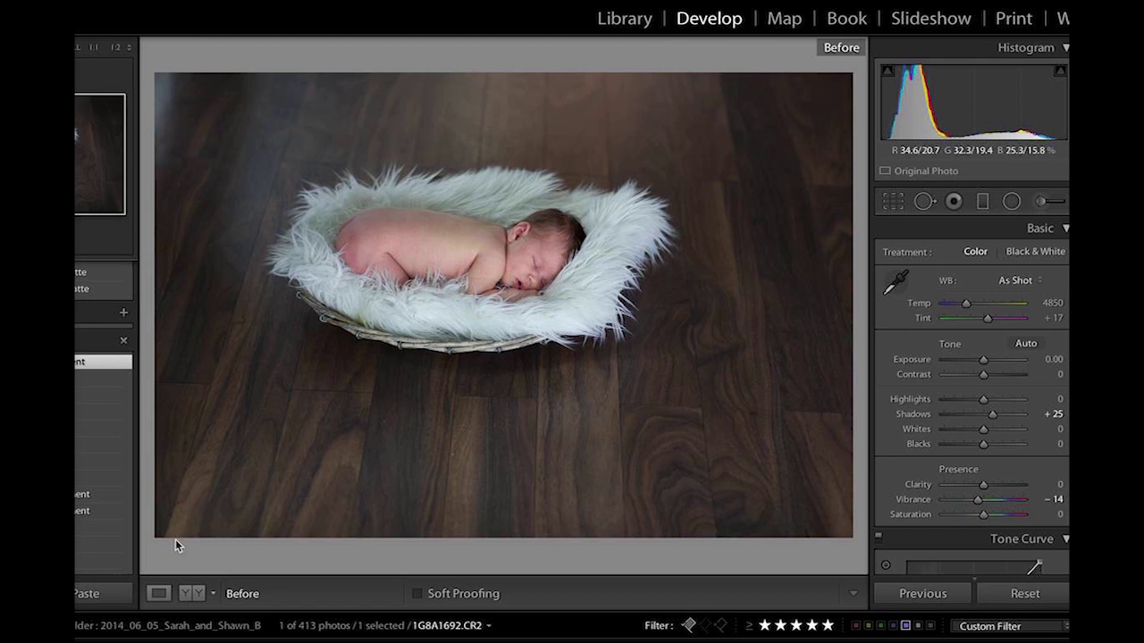
pyautogui.press('\\')
pyautogui.press('\\')
pyautogui.press('\\')
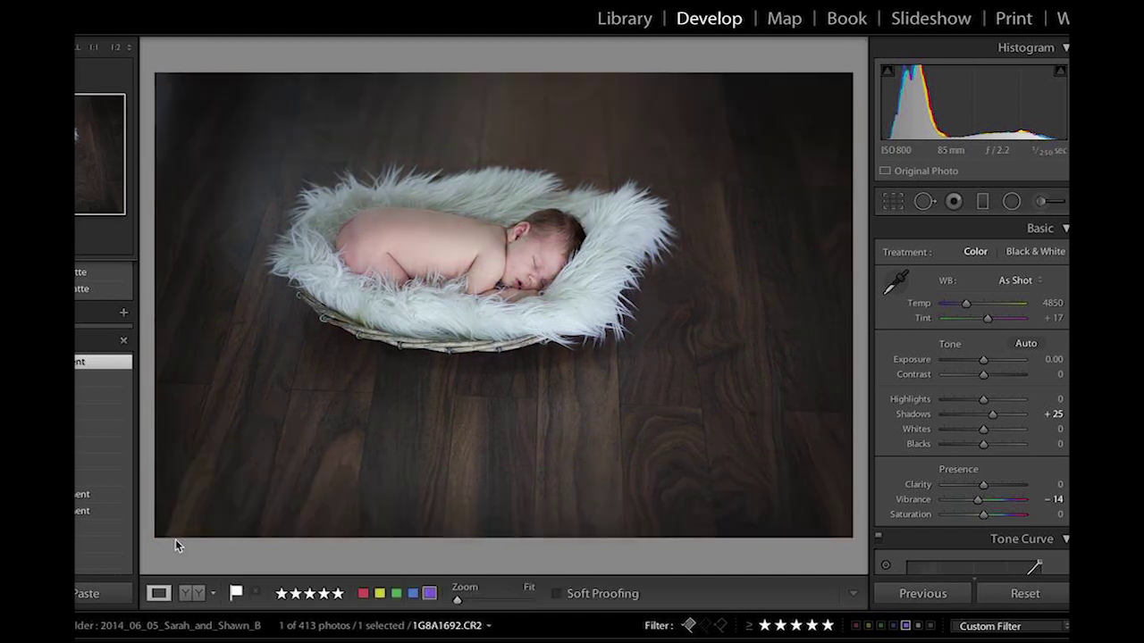
pyautogui.press('\\')
pyautogui.press('\\')
pyautogui.press('\\')
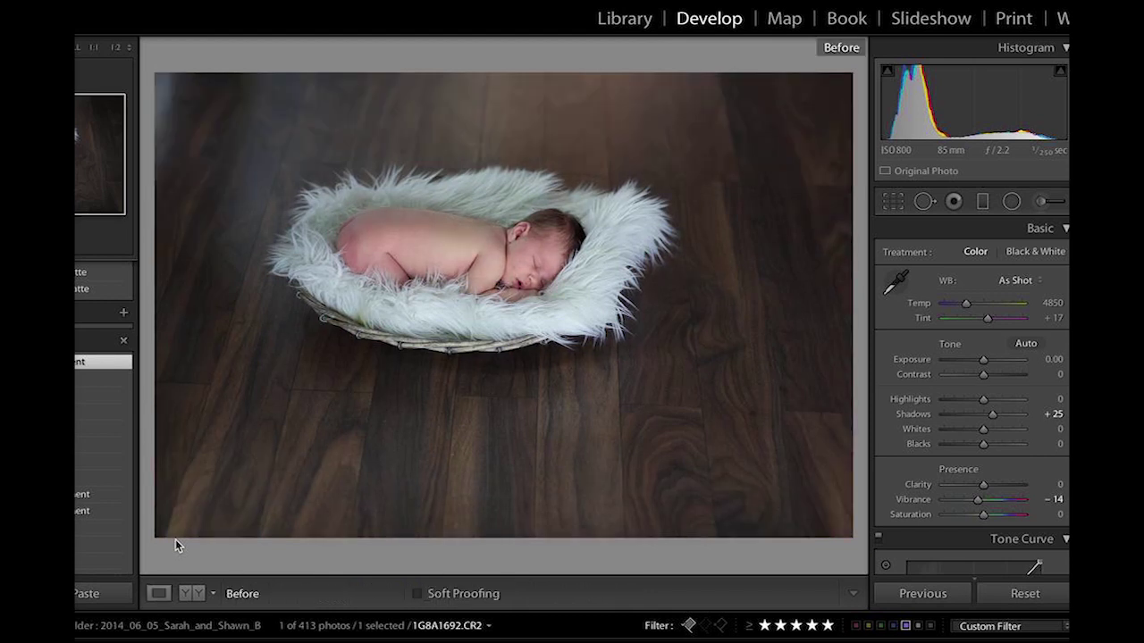
pyautogui.press('\\')
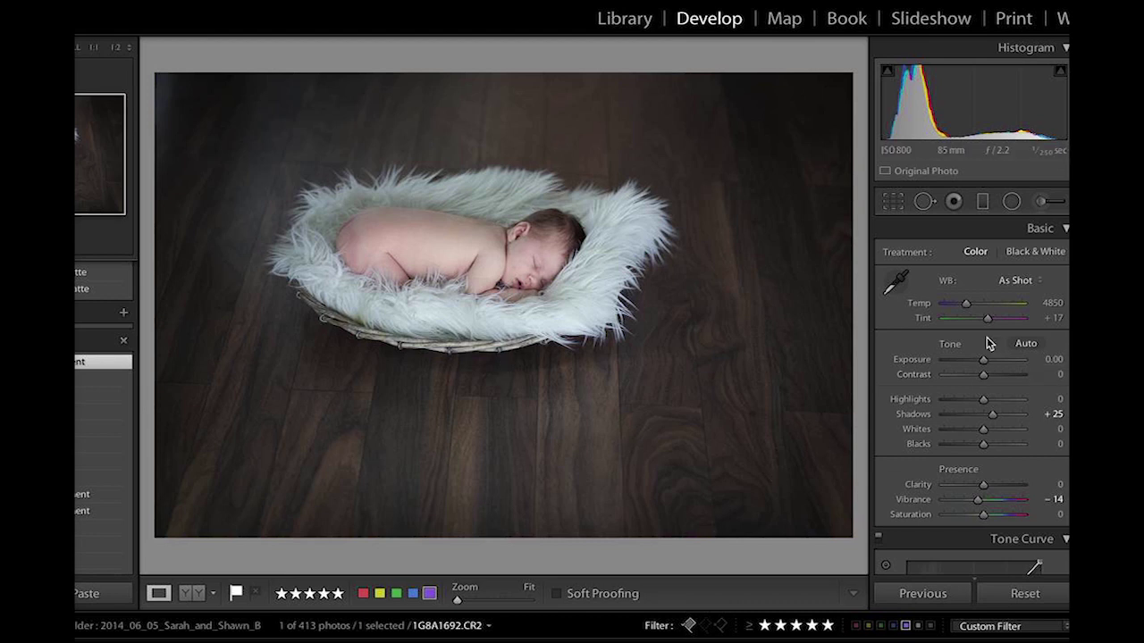
# Step: Lower the RGB tone curve's black point to 0.0 / 0.0 %
pyautogui.scroll(-1, 987, 339)
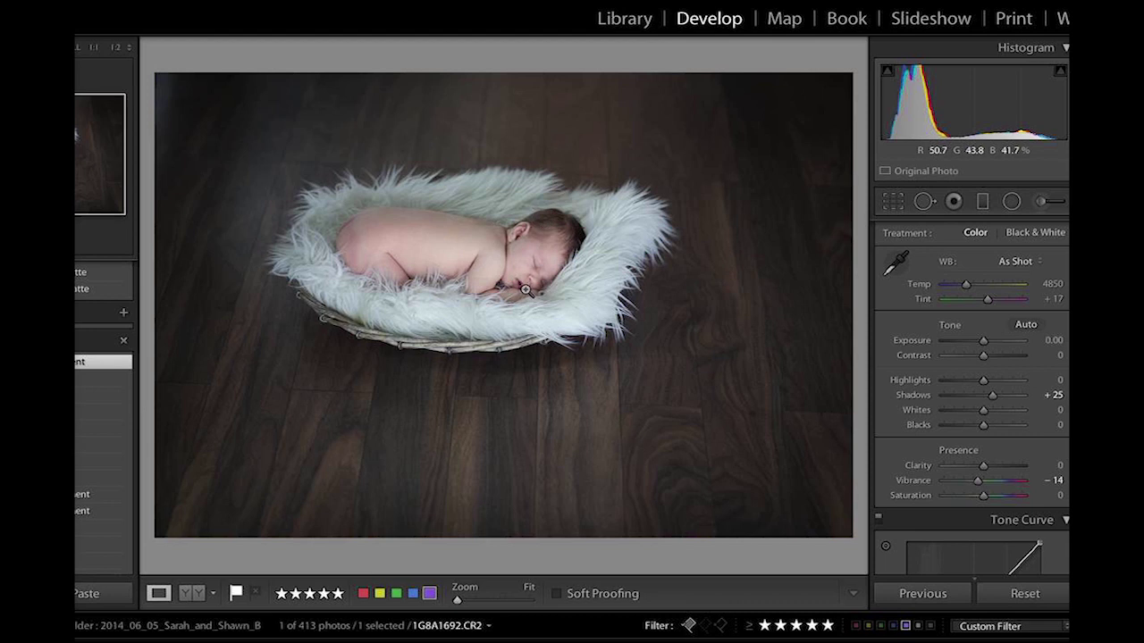
pyautogui.scroll(-5, 1032, 413)
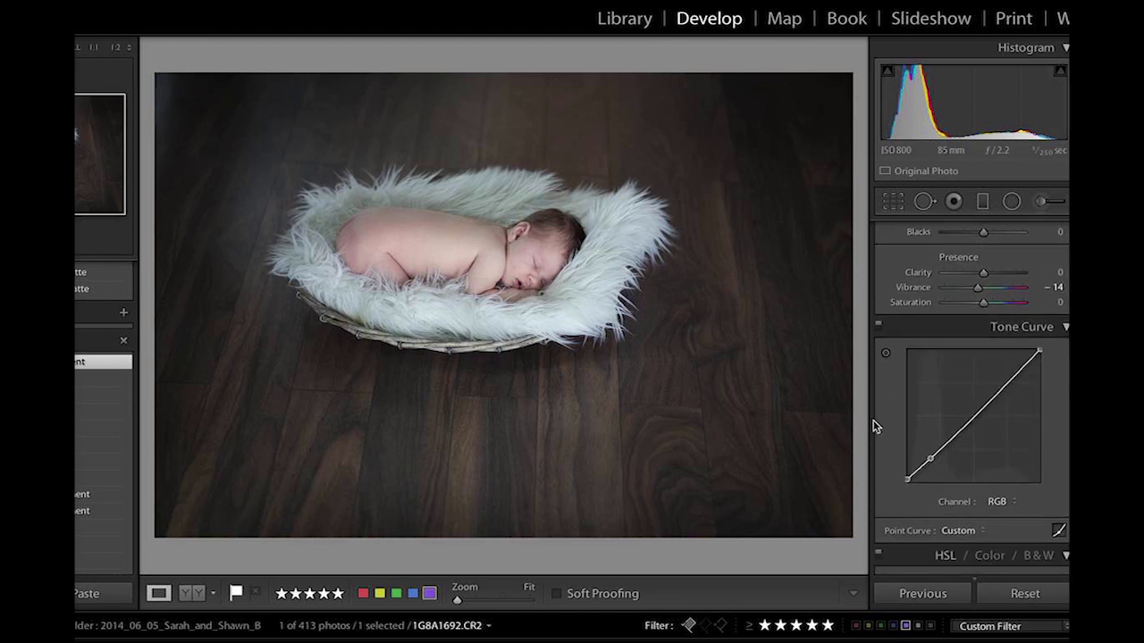
pyautogui.rightClick(908, 480)
pyautogui.click(884, 456)
pyautogui.rightClick(906, 479)
pyautogui.click(896, 471)
pyautogui.click(907, 477)
pyautogui.moveTo(907, 477)
pyautogui.mouseDown()
pyautogui.moveTo(907, 467)
pyautogui.moveTo(908, 481)
pyautogui.mouseUp()
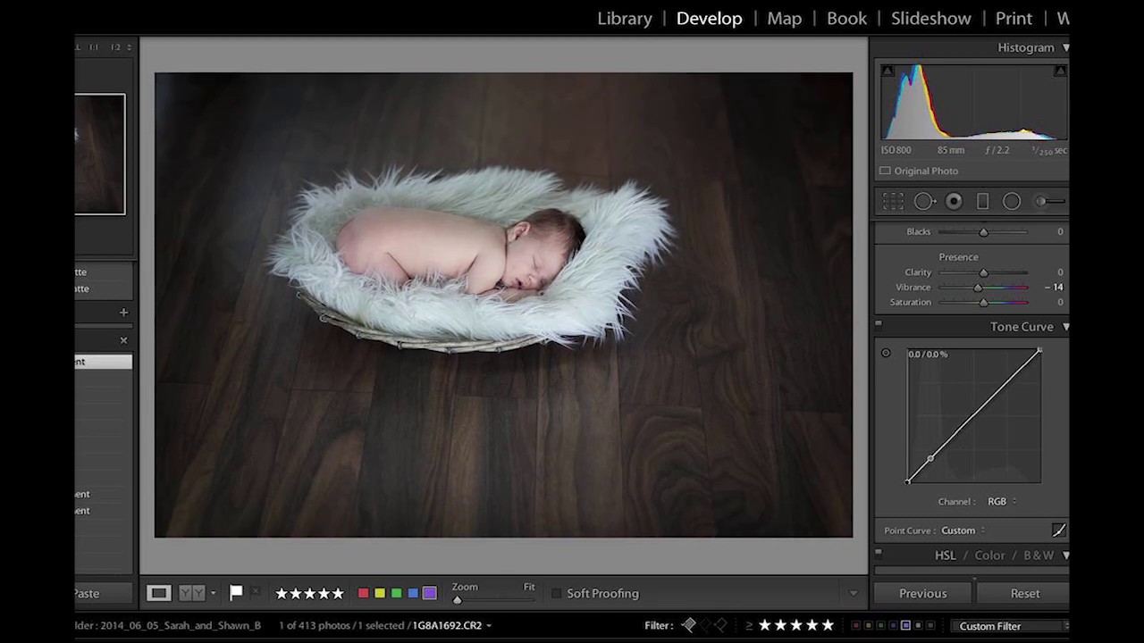
# Step: Raise the black point of the RGB tone curve slightly to give the shadows a faded look
pyautogui.moveTo(908, 481); pyautogui.dragTo(908, 473)
pyautogui.scroll(2, 965, 286)
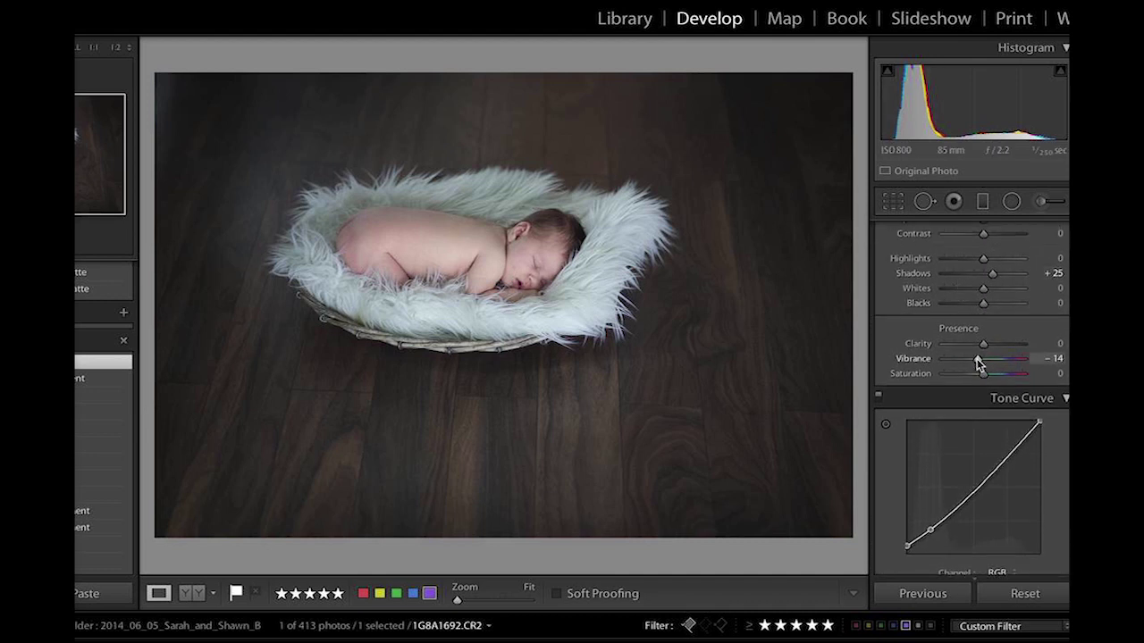
# Step: Set the HSL saturation to -10 for red and -15 for orange
pyautogui.scroll(-5, 977, 358)
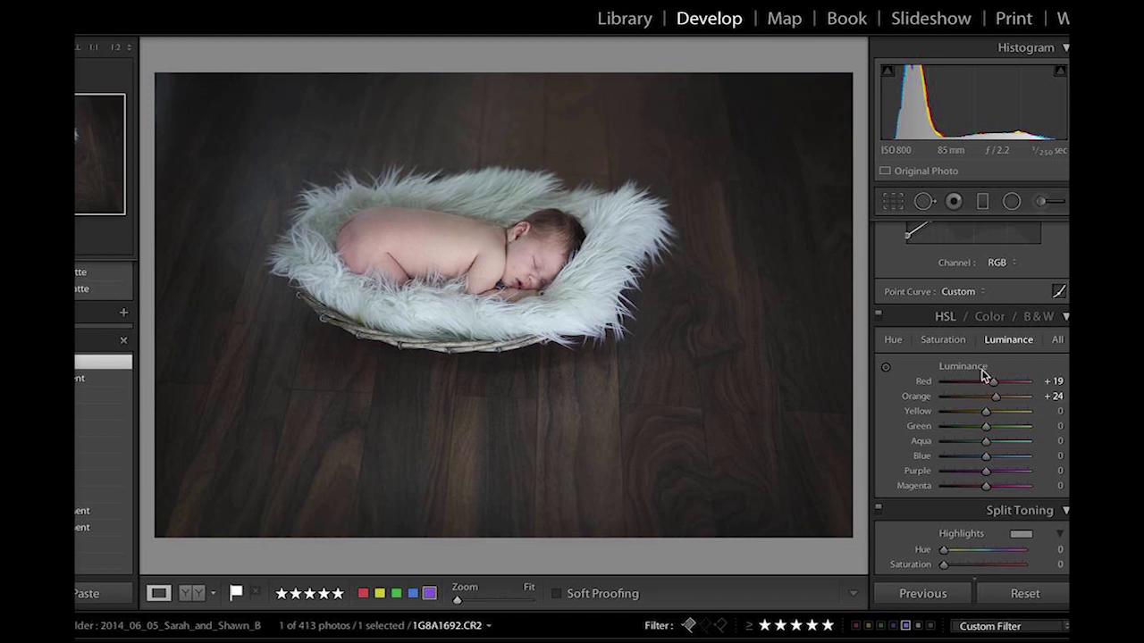
pyautogui.click(941, 341)
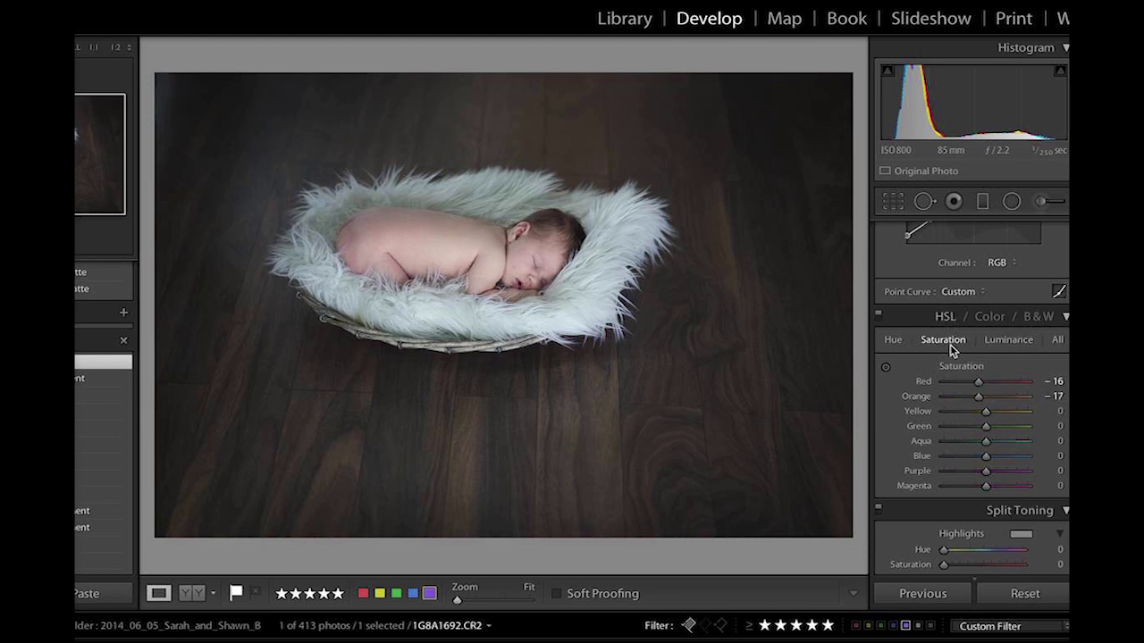
pyautogui.moveTo(977, 383); pyautogui.dragTo(982, 401)
pyautogui.click(981, 401)
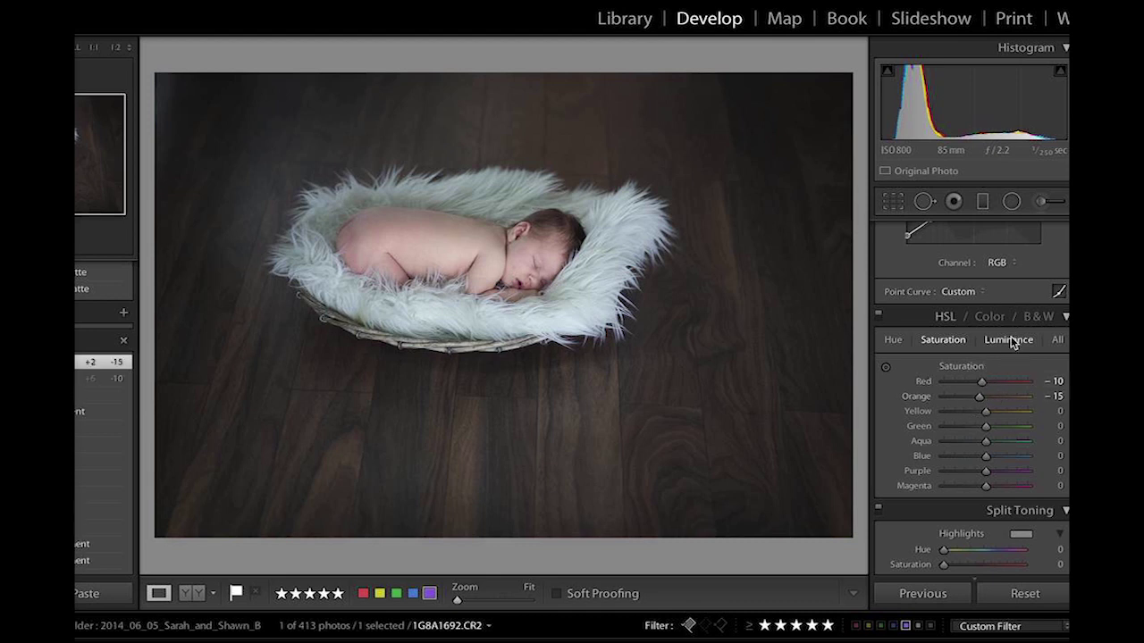
# Step: Set the HSL luminance to +21 for red and +17 for orange, and check the photo
pyautogui.click(1011, 338)
pyautogui.click(997, 397)
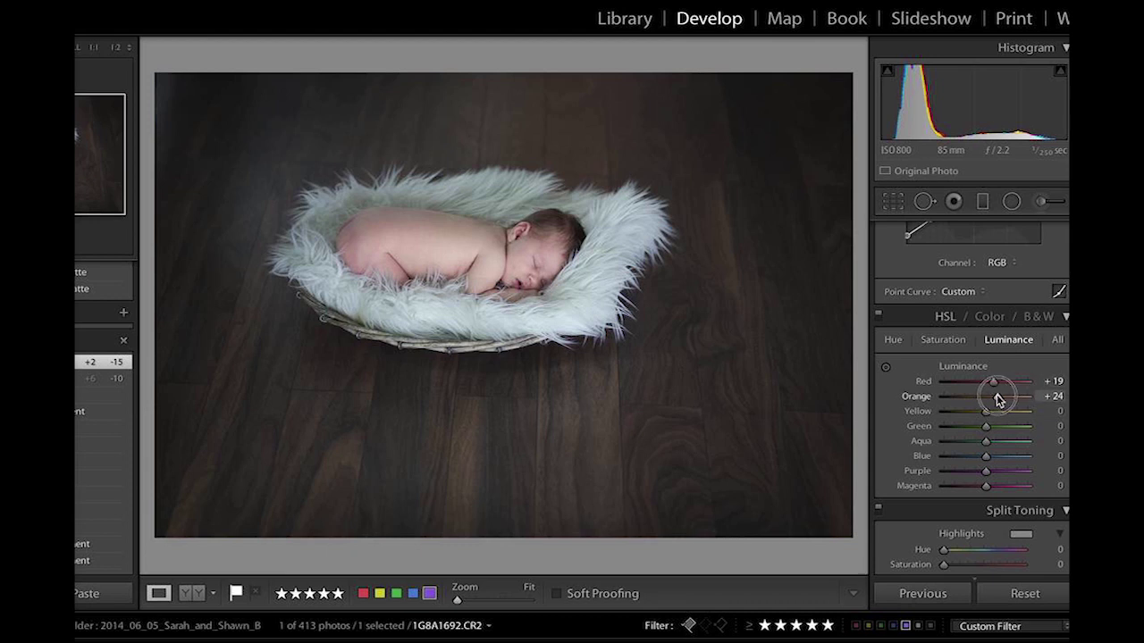
pyautogui.moveTo(997, 398)
pyautogui.mouseDown()
pyautogui.moveTo(977, 398)
pyautogui.moveTo(1016, 398)
pyautogui.moveTo(993, 401)
pyautogui.moveTo(992, 383)
pyautogui.moveTo(974, 385)
pyautogui.moveTo(994, 385)
pyautogui.mouseUp()
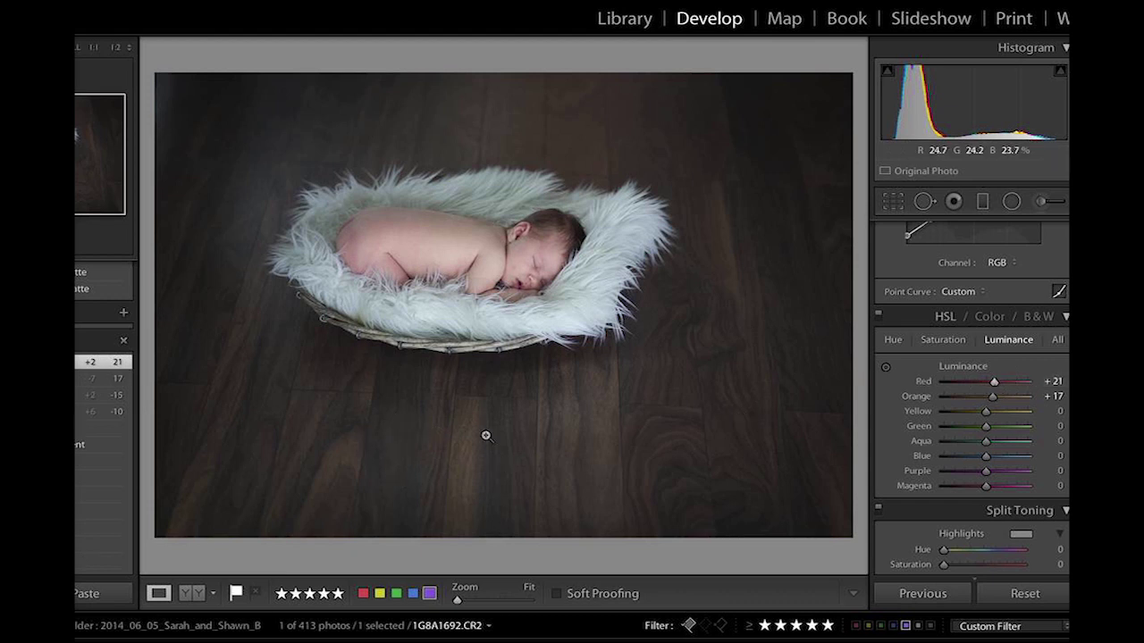
pyautogui.click(457, 456)
pyautogui.click(385, 263)
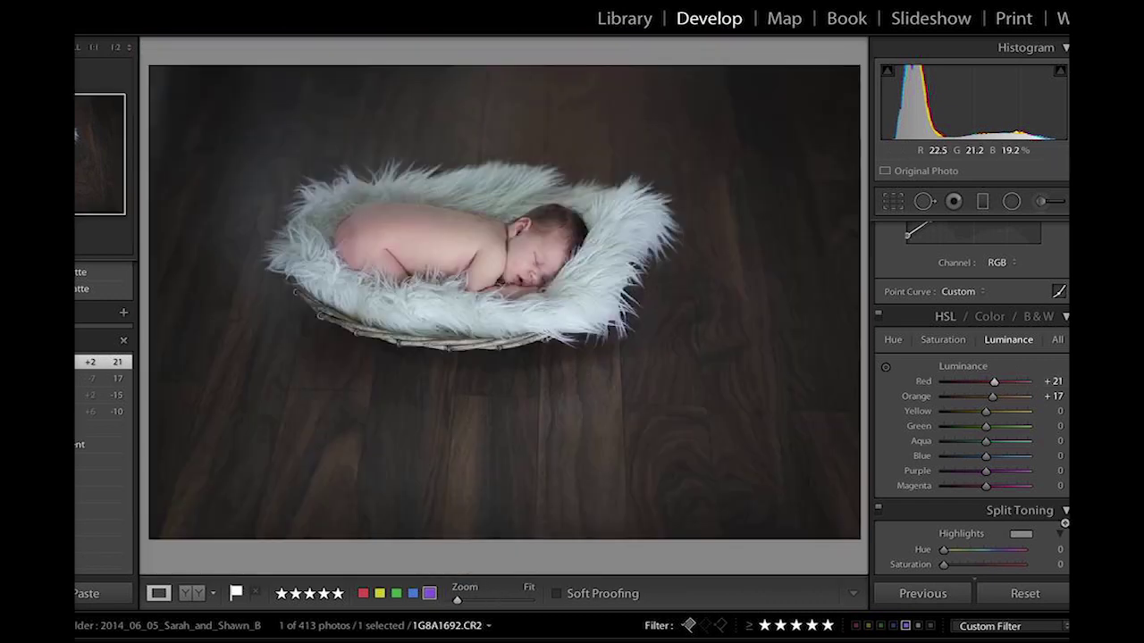
# Step: Set the post-crop vignetting amount to -16 and show the photo's original state for comparison
pyautogui.scroll(-15, 983, 497)
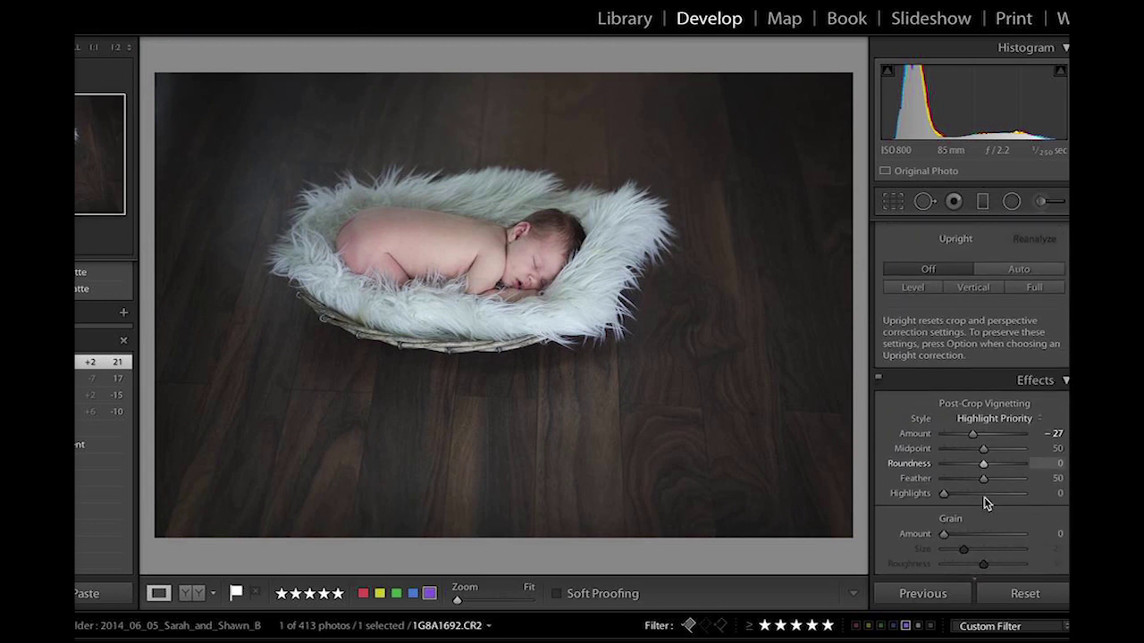
pyautogui.scroll(1, 984, 503)
pyautogui.moveTo(972, 426); pyautogui.dragTo(979, 426)
pyautogui.press('\\')
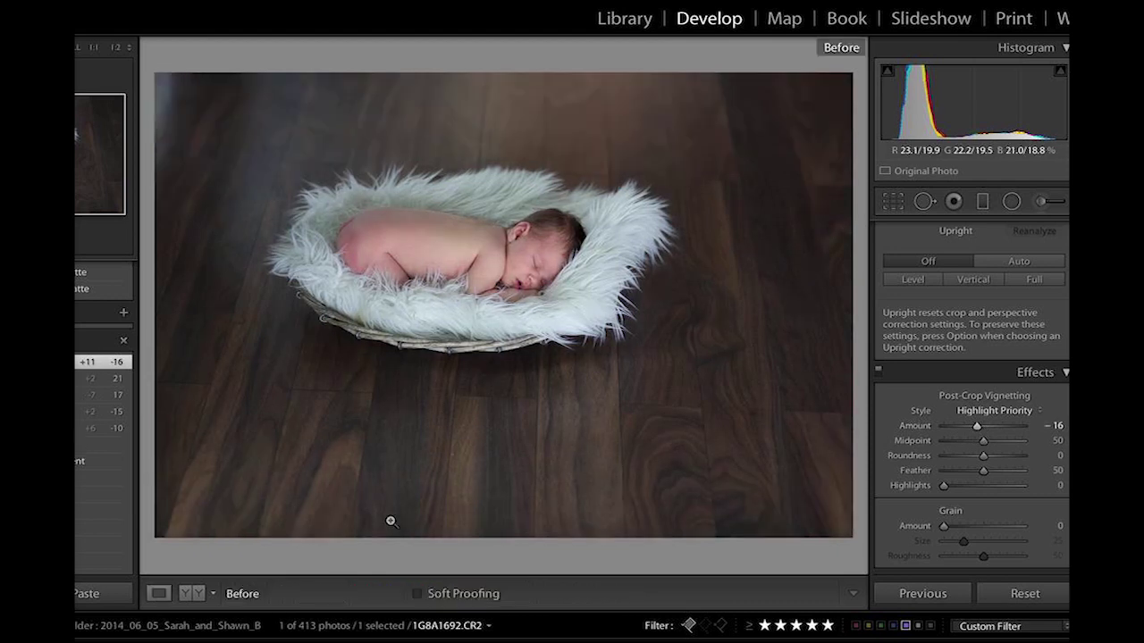